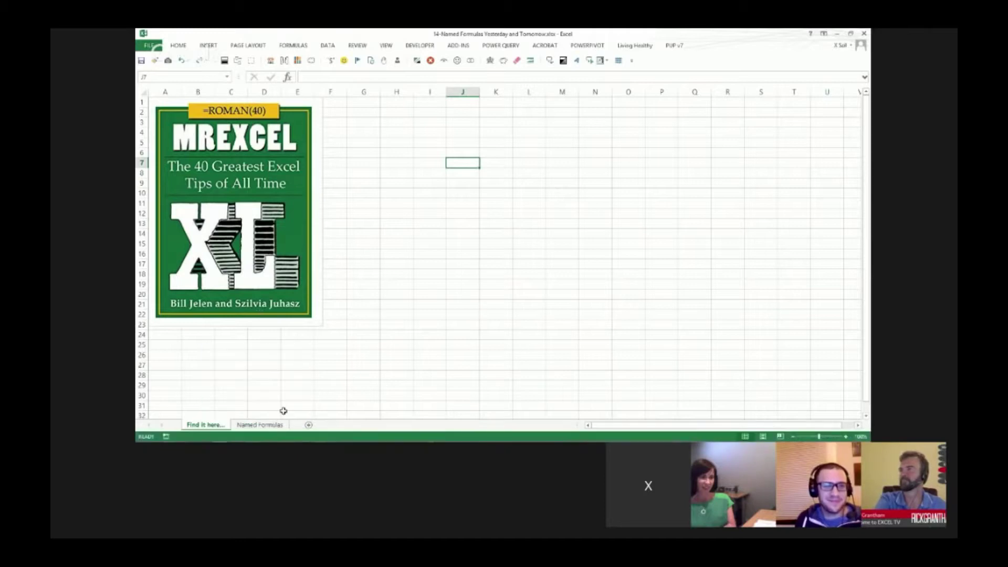
Add a new blank worksheet, Sheet5, next to the Named Formulas sheet
{"action": "left_click", "coordinate": [281, 426]}
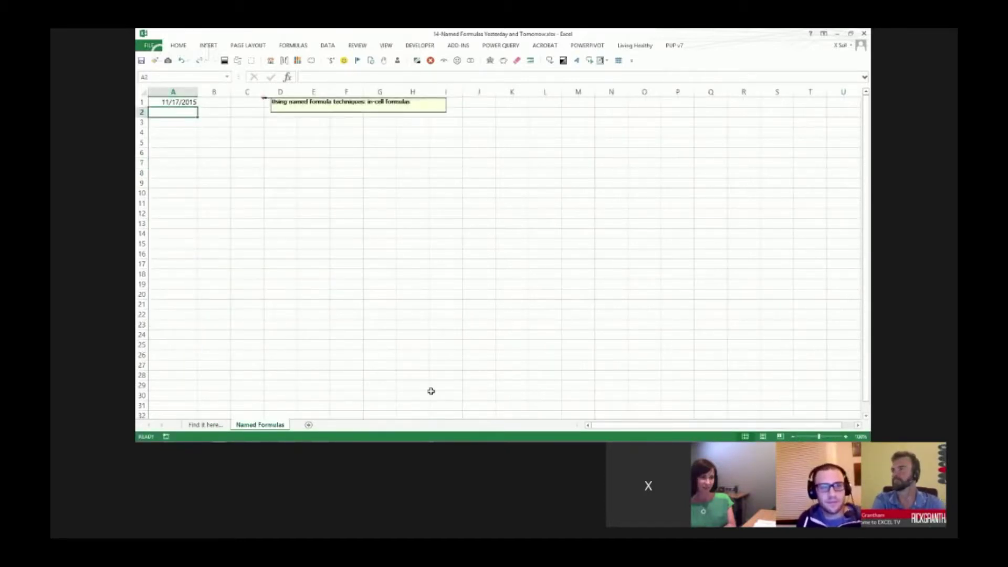
{"action": "left_click", "coordinate": [311, 425]}
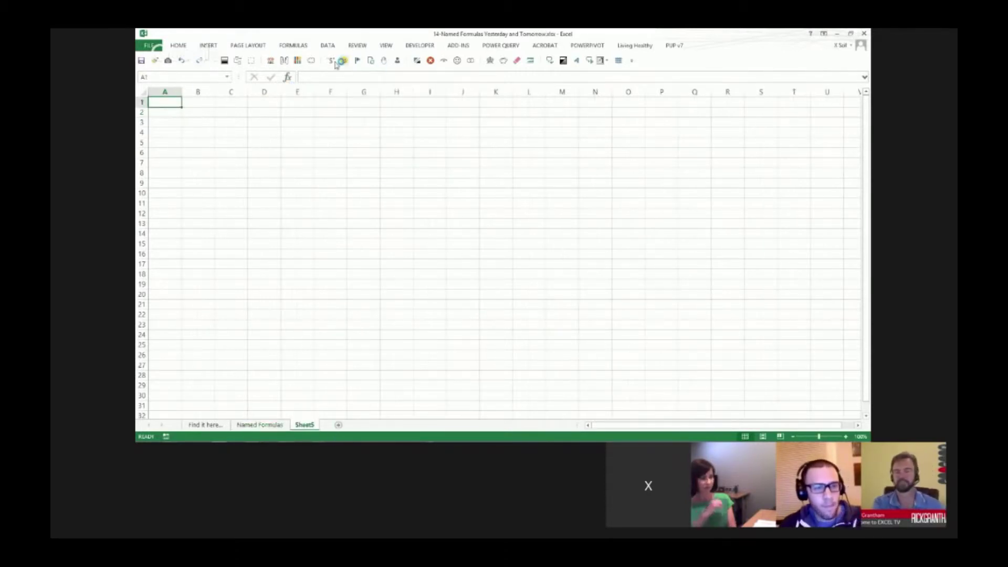
Enter 10% in cell A1 and name it TaxRate
{"action": "left_click", "coordinate": [202, 77]}
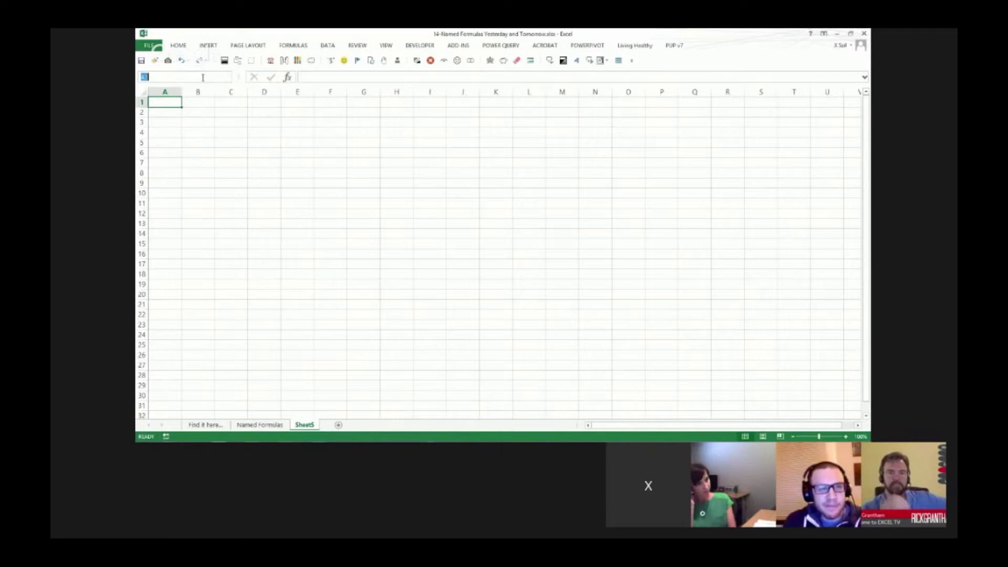
{"action": "key", "text": "Escape"}
{"action": "type", "text": "10"}
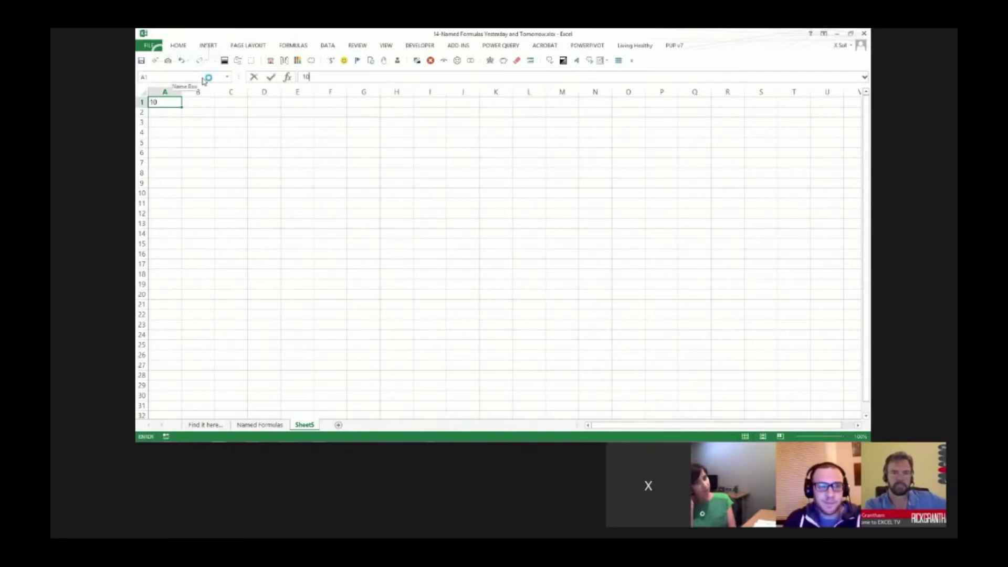
{"action": "key", "text": "Return"}
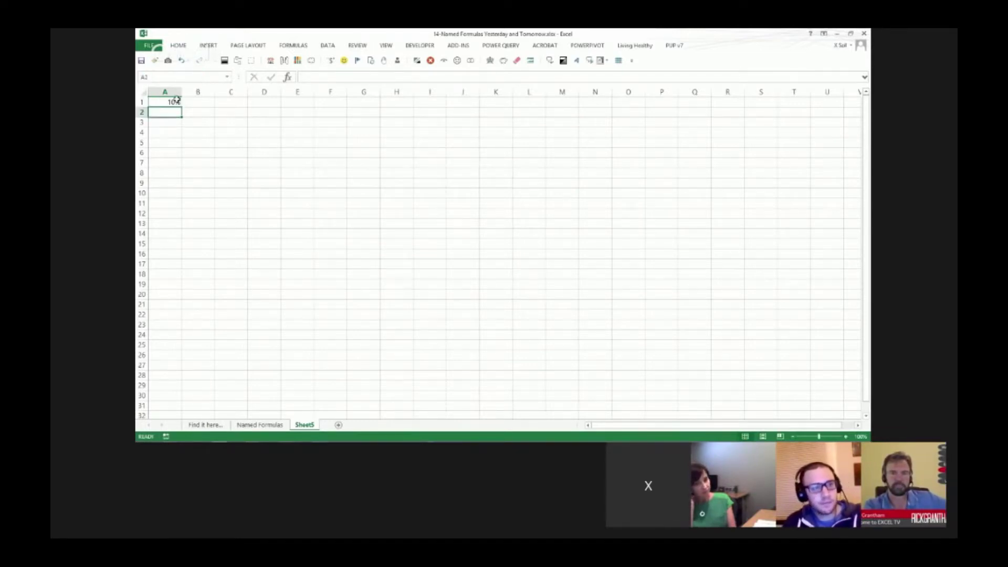
{"action": "key", "text": "Up"}
{"action": "left_click", "coordinate": [164, 77]}
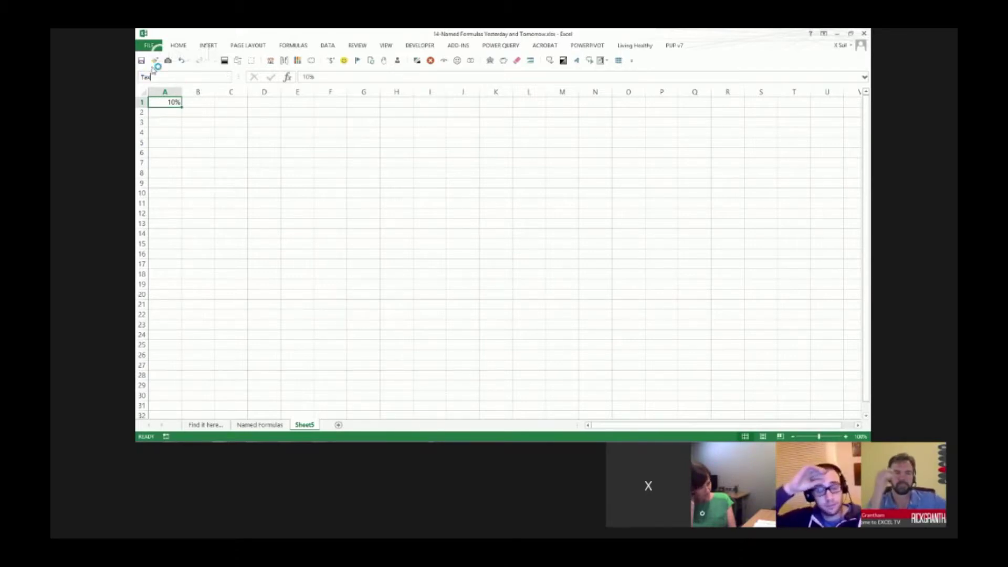
{"action": "type", "text": "Rate"}
{"action": "key", "text": "Return"}
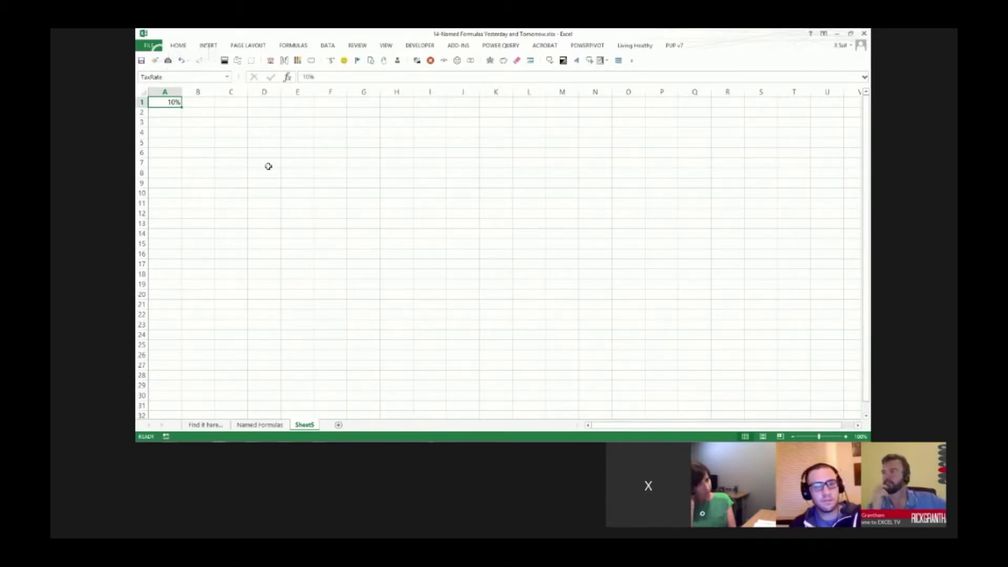
Enter =5*TaxRate in cell F8, giving 0.5
{"action": "left_click", "coordinate": [266, 163]}
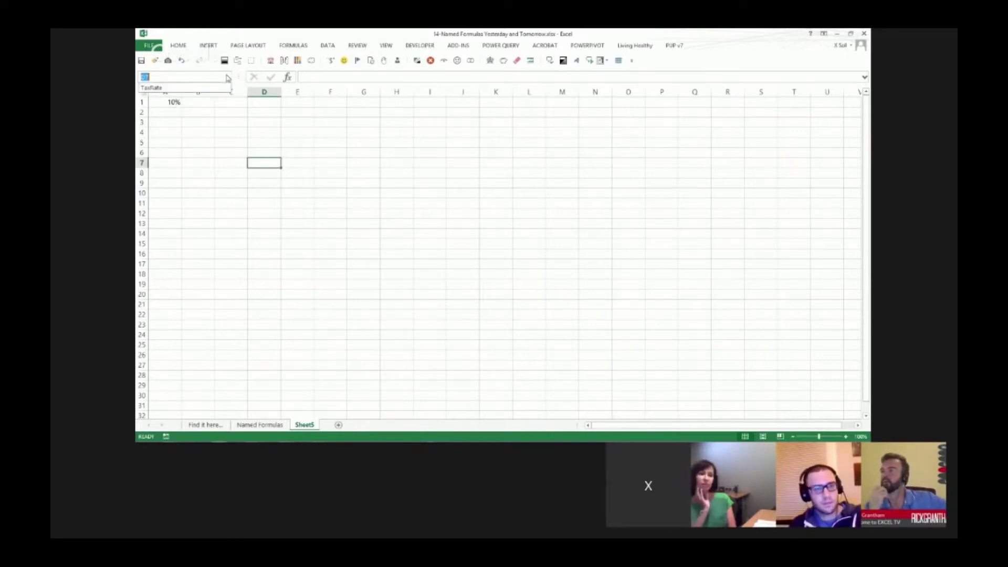
{"action": "left_click", "coordinate": [335, 175]}
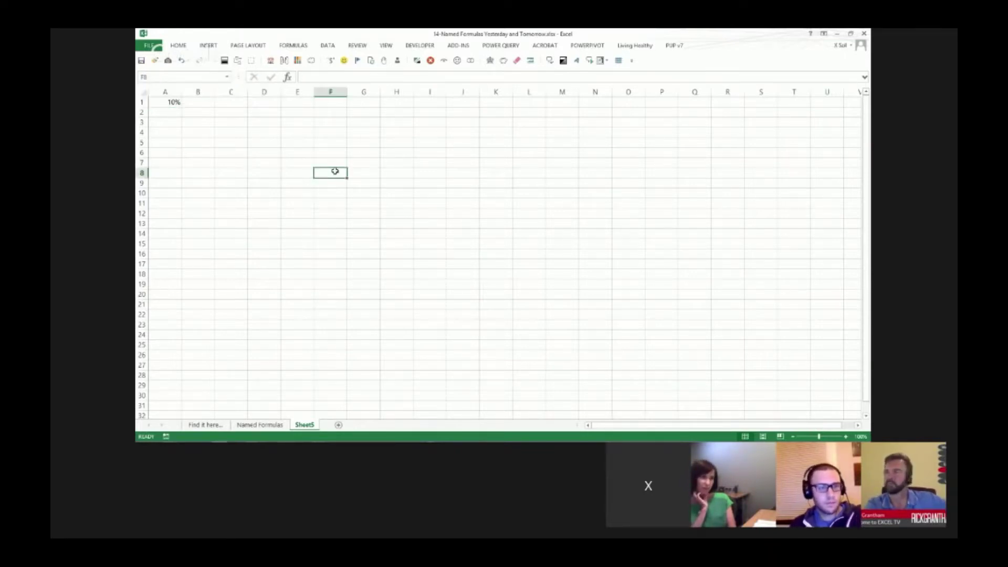
{"action": "type", "text": "=5"}
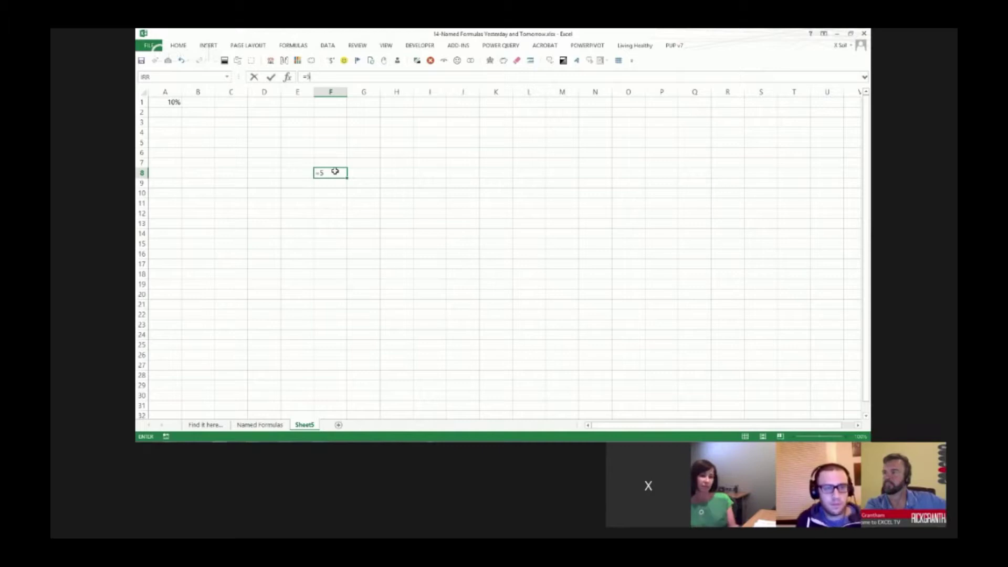
{"action": "type", "text": "*ta"}
{"action": "key", "text": "Down"}
{"action": "key", "text": "Down"}
{"action": "key", "text": "Tab"}
{"action": "key", "text": "ctrl+Return"}
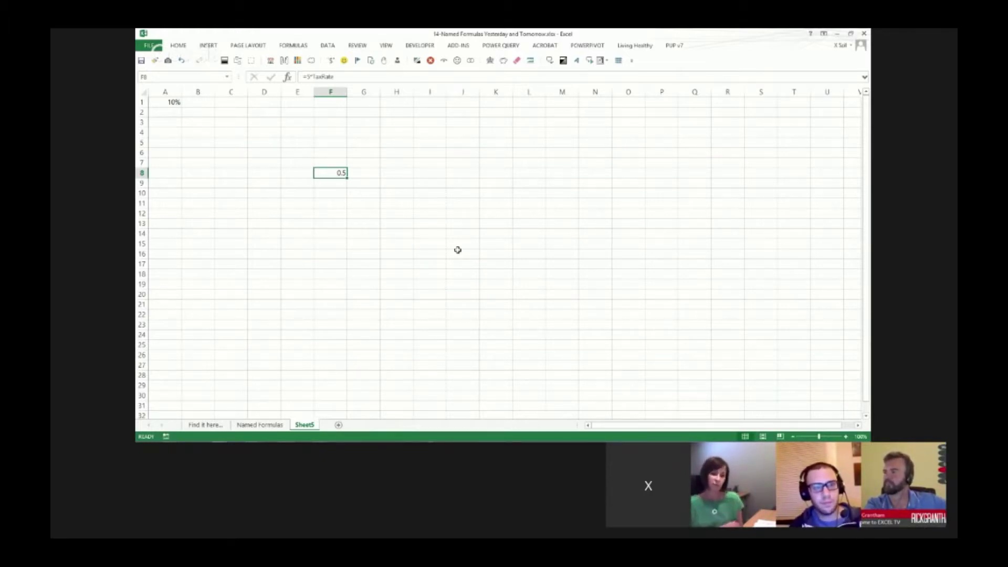
On the Named Formulas sheet, re-enter =TODAY() in A1 to show 11/17/2015
{"action": "left_click", "coordinate": [259, 424]}
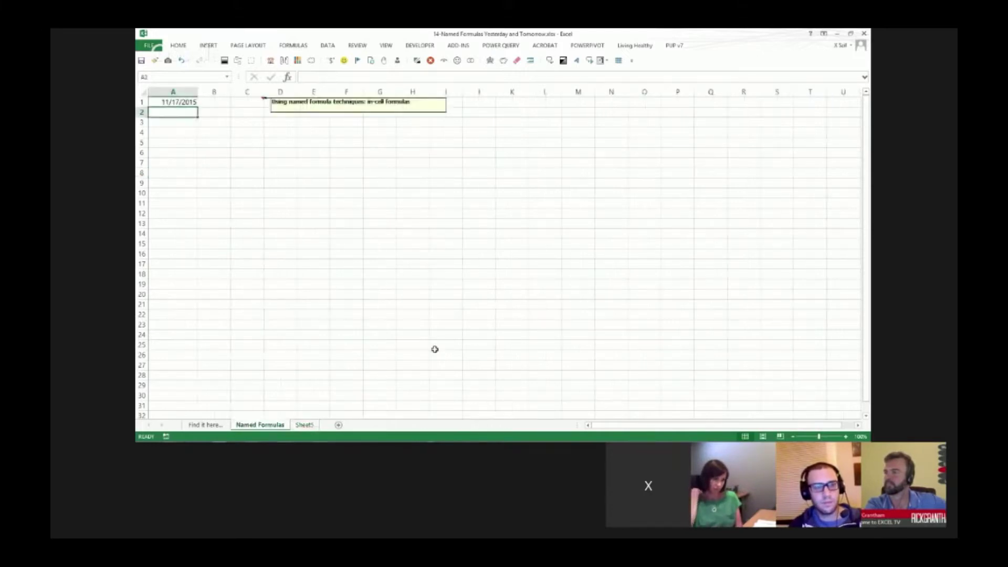
{"action": "key", "text": "Up"}
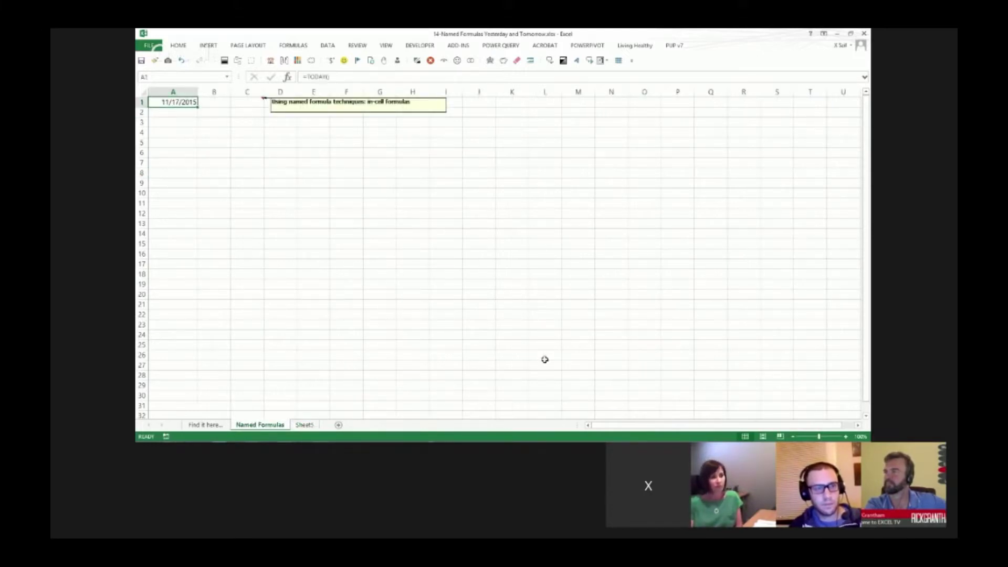
{"action": "type", "text": "="}
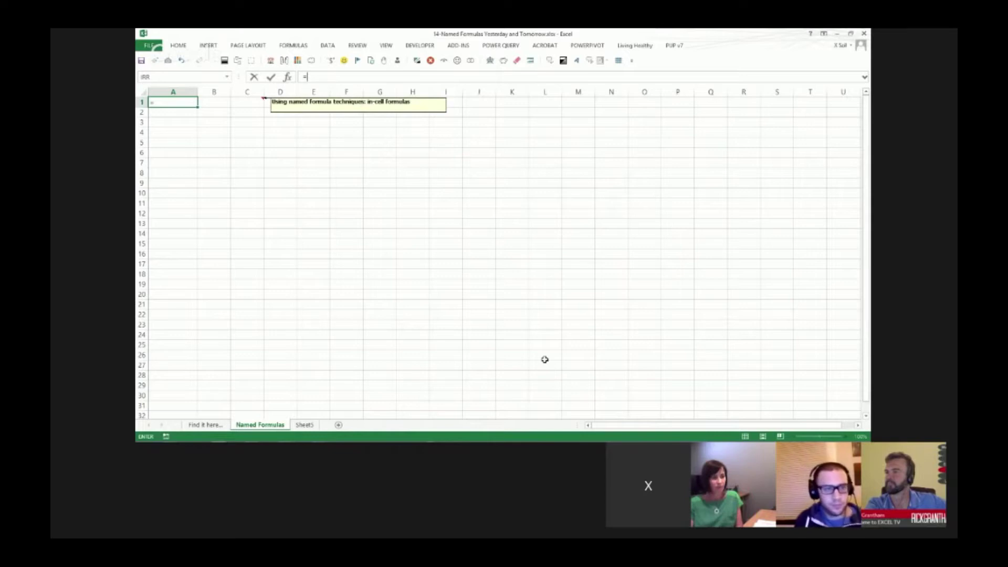
{"action": "type", "text": "tod"}
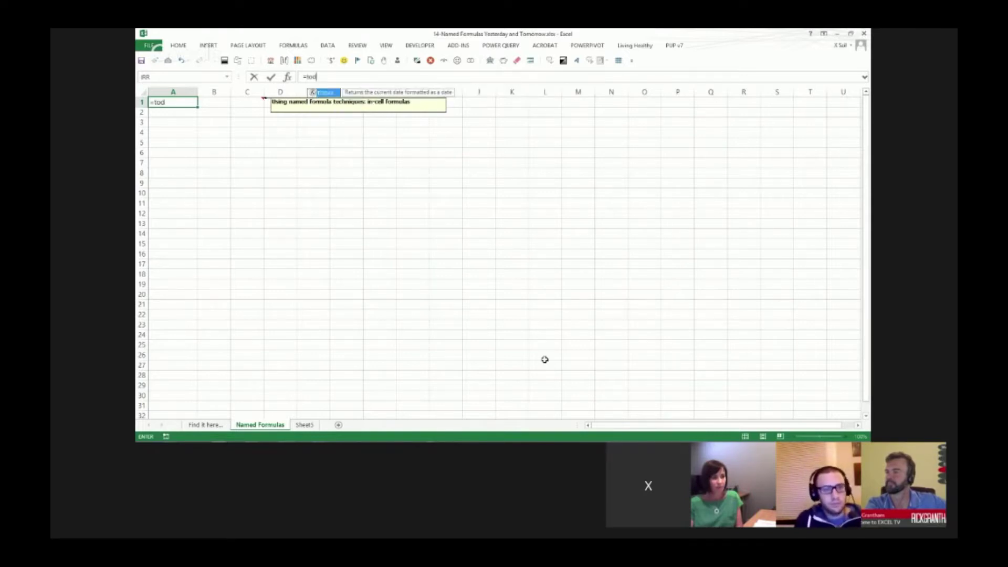
{"action": "type", "text": "ay()"}
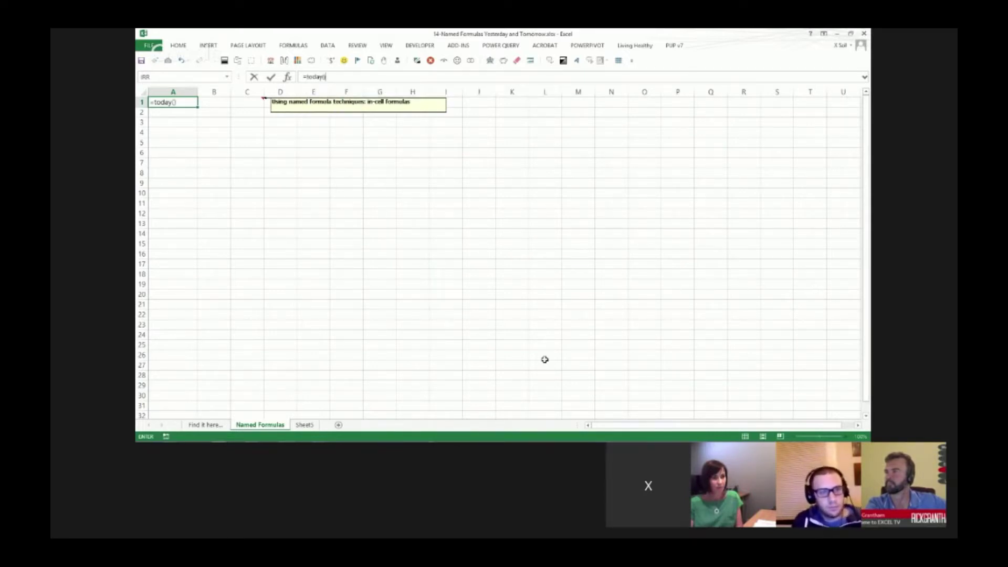
{"action": "key", "text": "ctrl+Return"}
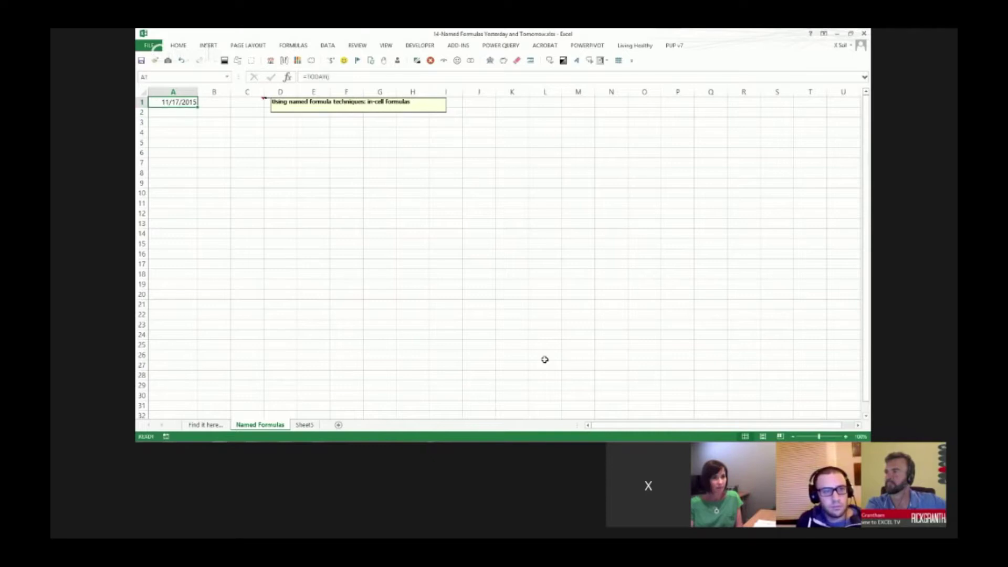
{"action": "key", "text": "F2"}
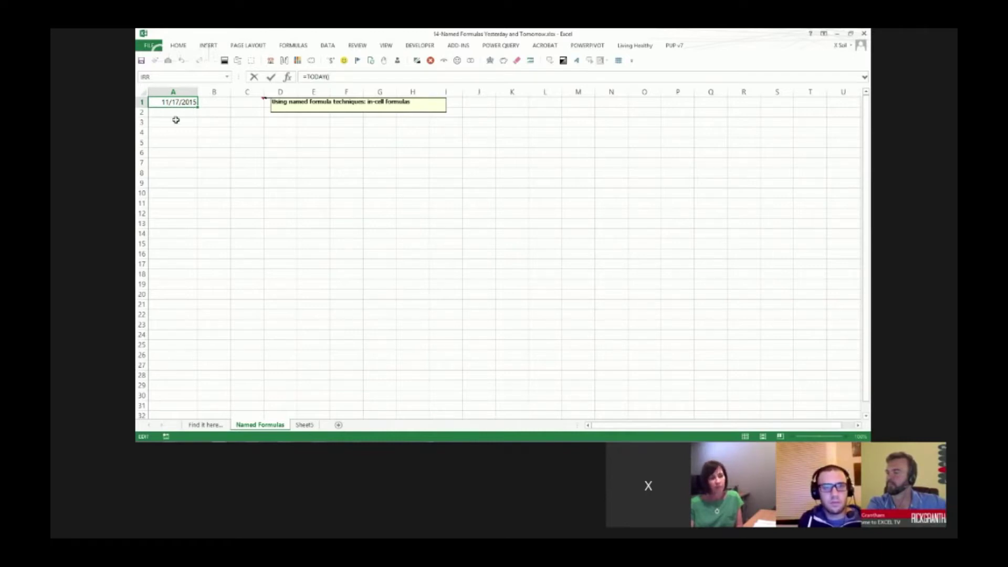
{"action": "key", "text": "Return"}
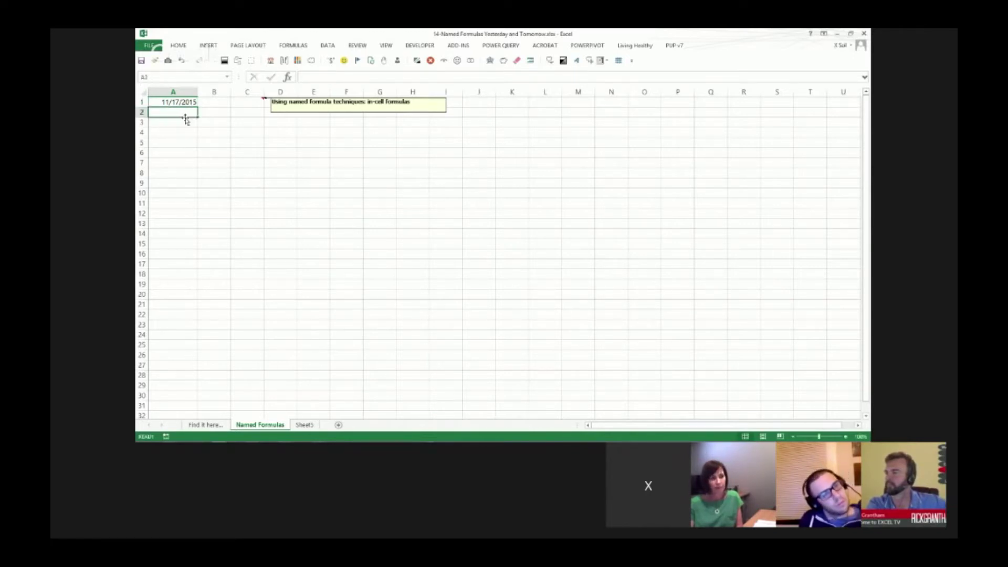
Try =YESTERDAY() in A2, see the #NAME? error, and clear the cell
{"action": "type", "text": "=yesterday("}
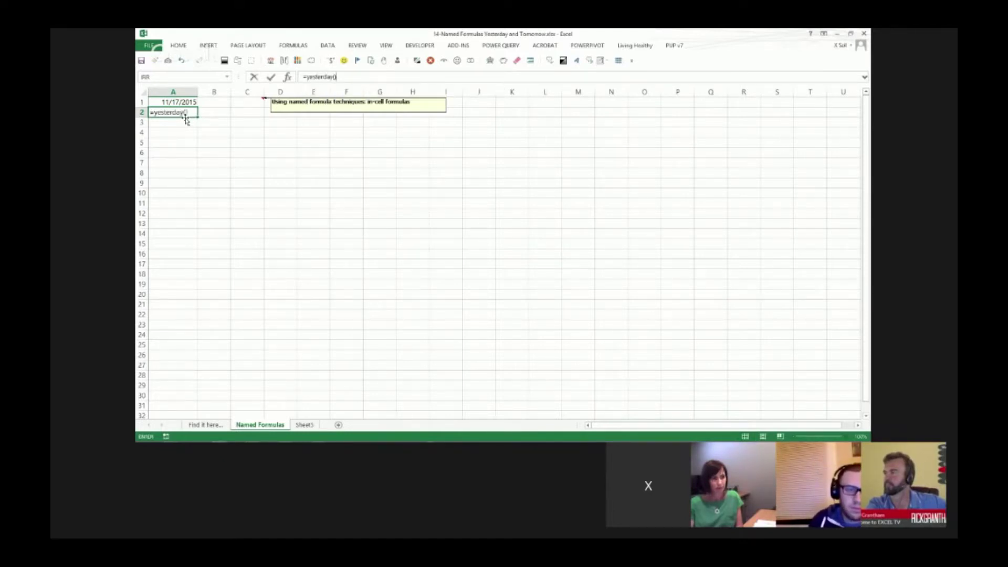
{"action": "key", "text": "Return"}
{"action": "key", "text": "Up"}
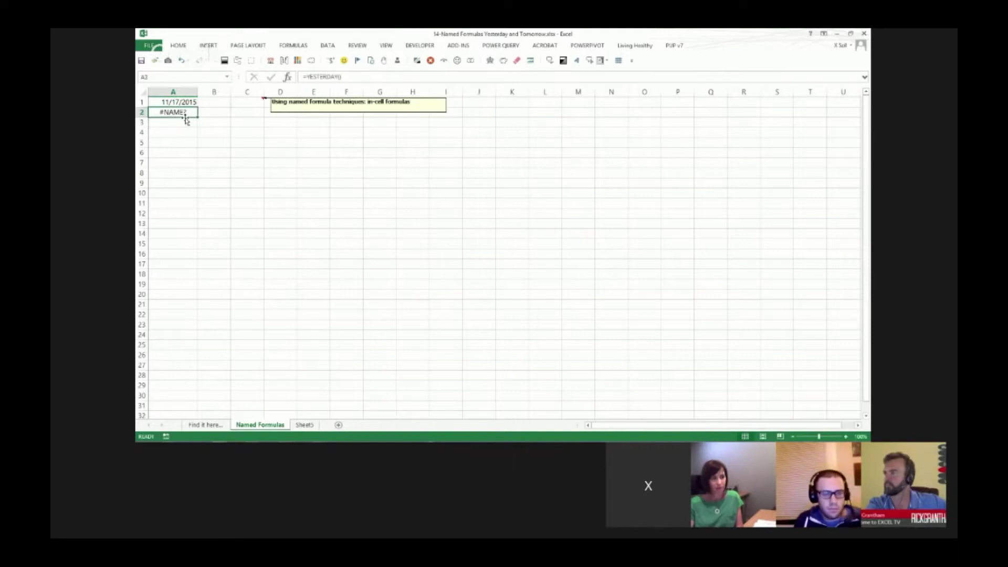
{"action": "key", "text": "Delete"}
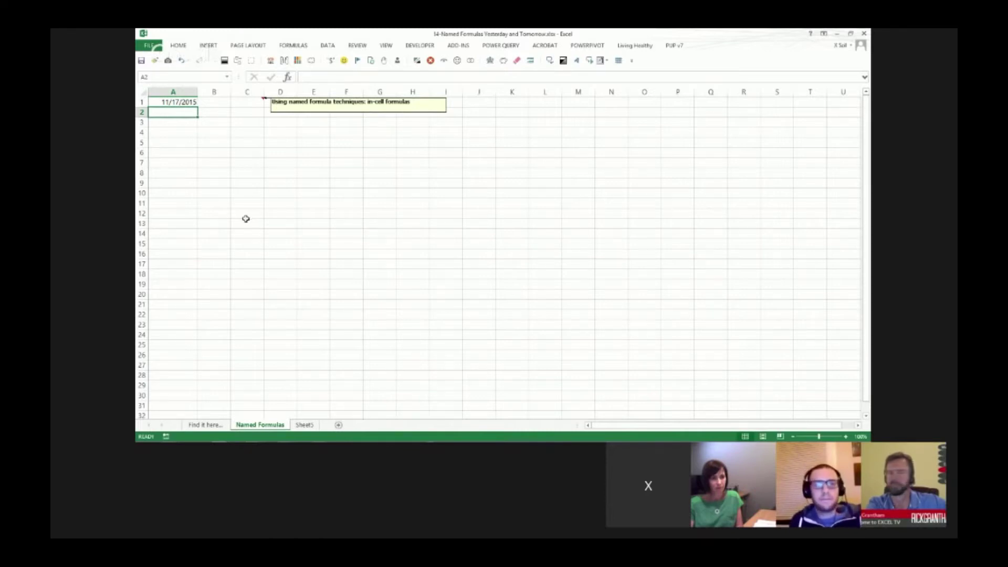
{"action": "scroll", "coordinate": [373, 320], "scroll_direction": "up", "scroll_amount": 8, "text": "ctrl"}
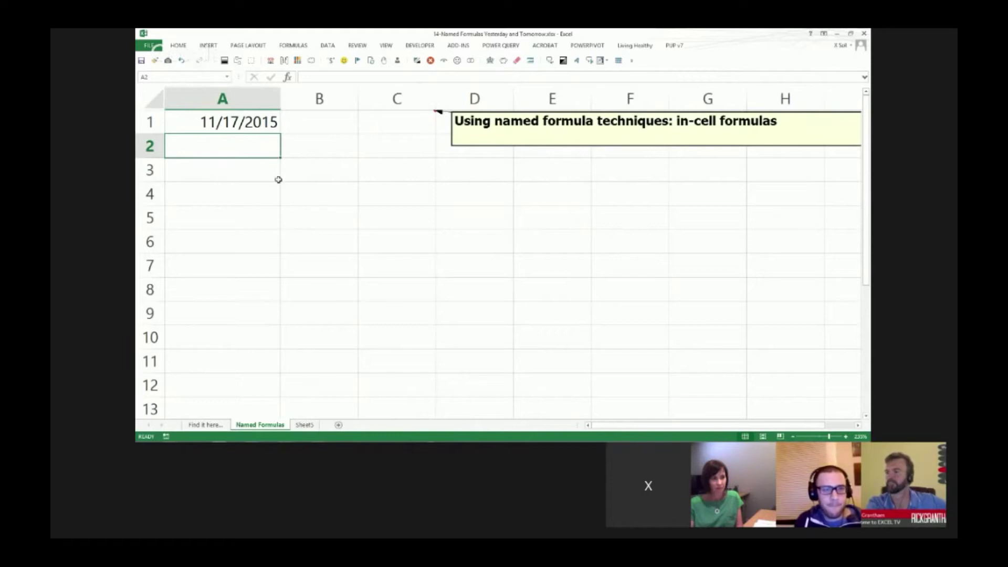
Define a new name Yesterday referring to =TODAY()-1 in Name Manager
{"action": "left_click", "coordinate": [299, 48]}
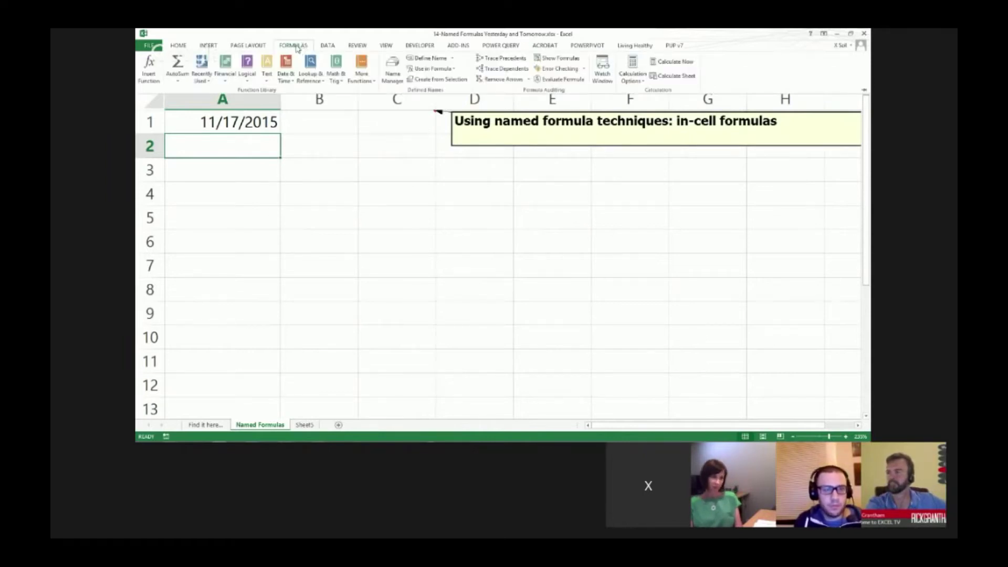
{"action": "left_click", "coordinate": [392, 71]}
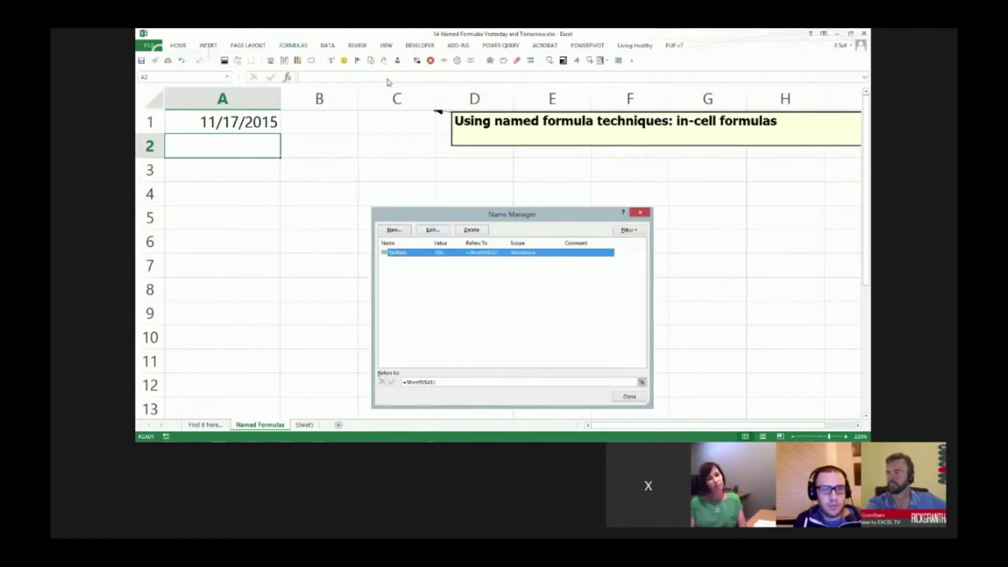
{"action": "left_click", "coordinate": [391, 229]}
{"action": "type", "text": "yesterday"}
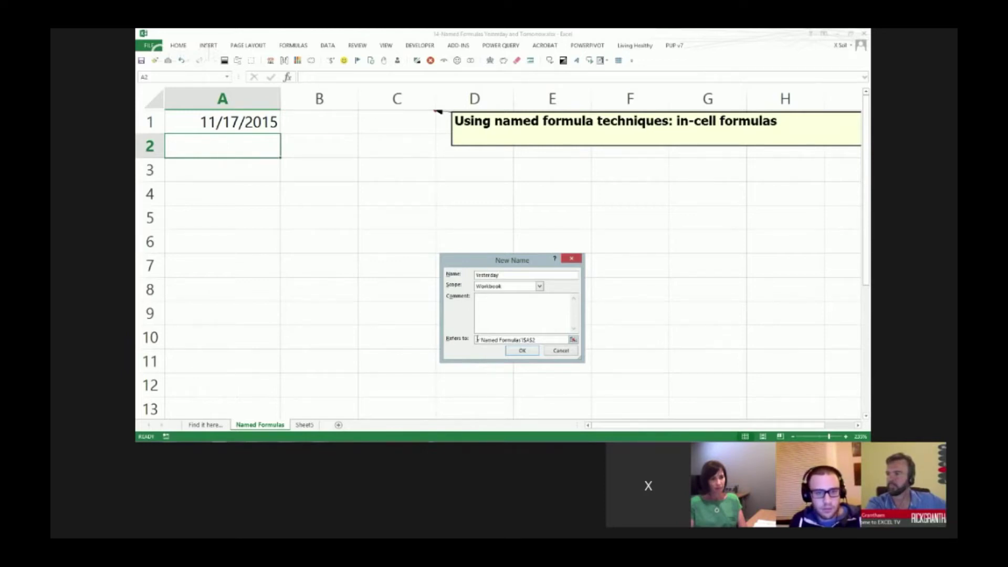
{"action": "left_click_drag", "start_coordinate": [479, 340], "coordinate": [505, 340]}
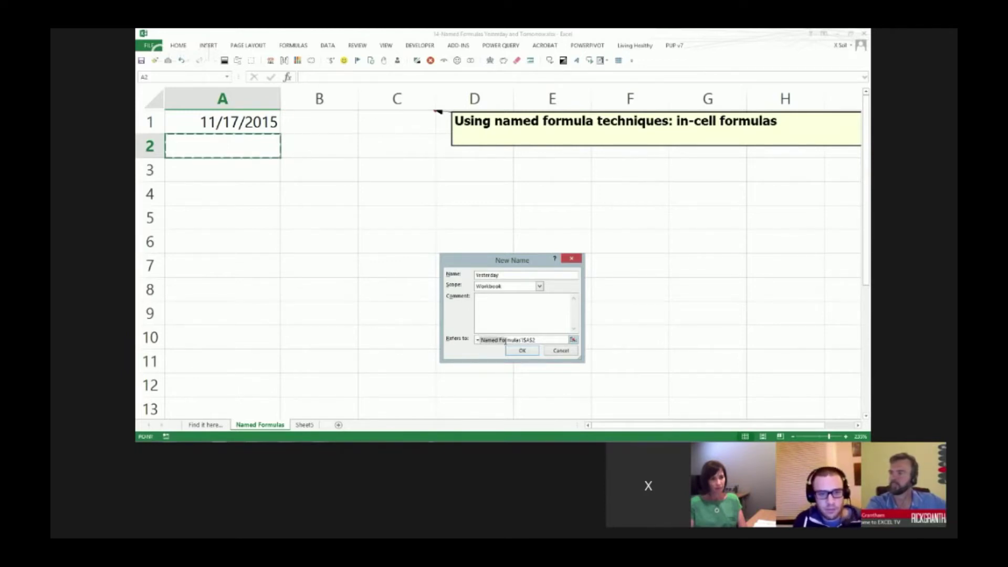
{"action": "key", "text": "BackSpace"}
{"action": "type", "text": "=Today()-1"}
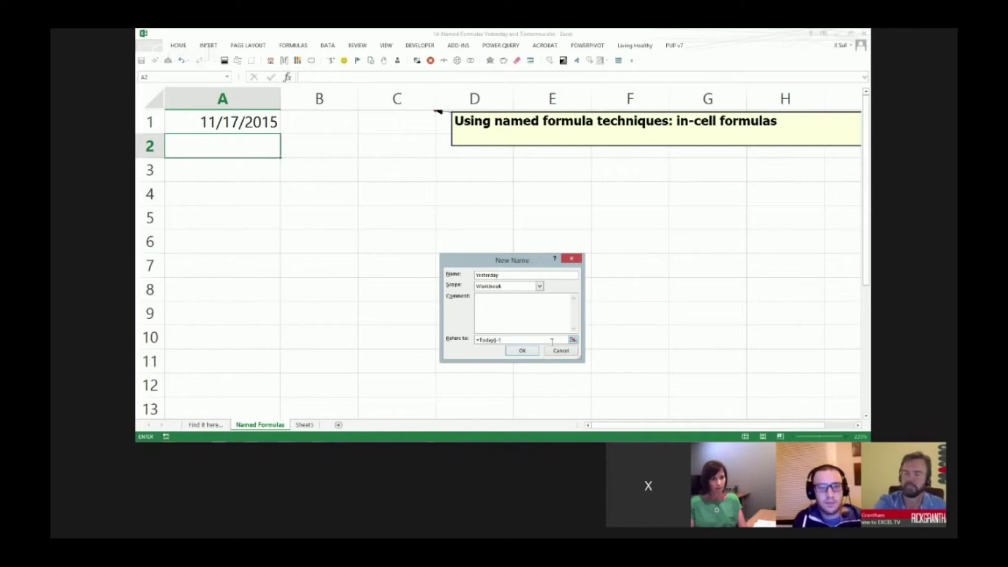
{"action": "left_click", "coordinate": [522, 351]}
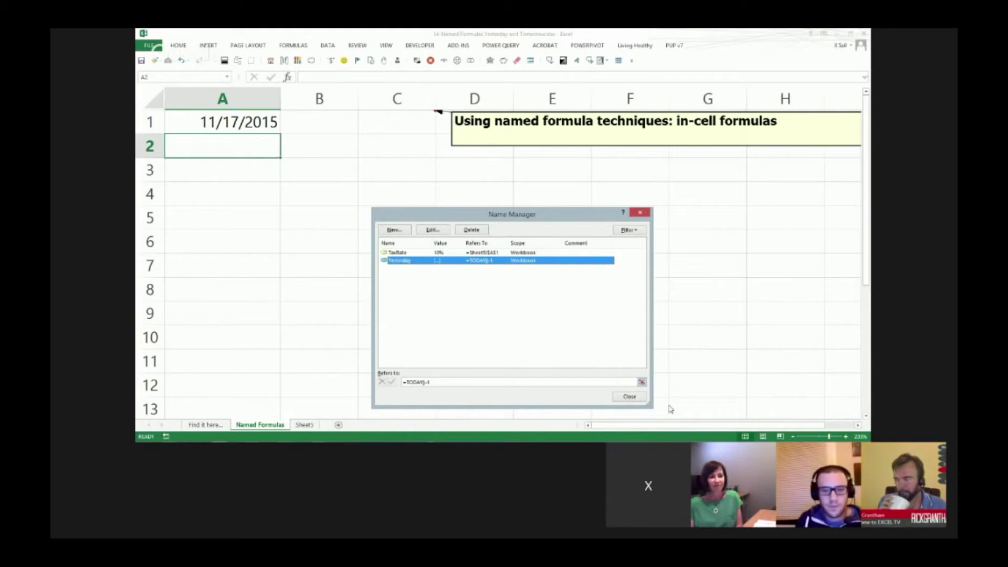
{"action": "left_click", "coordinate": [630, 396]}
Enter =Yesterday in cell A2, showing 11/16/2015
{"action": "type", "text": "="}
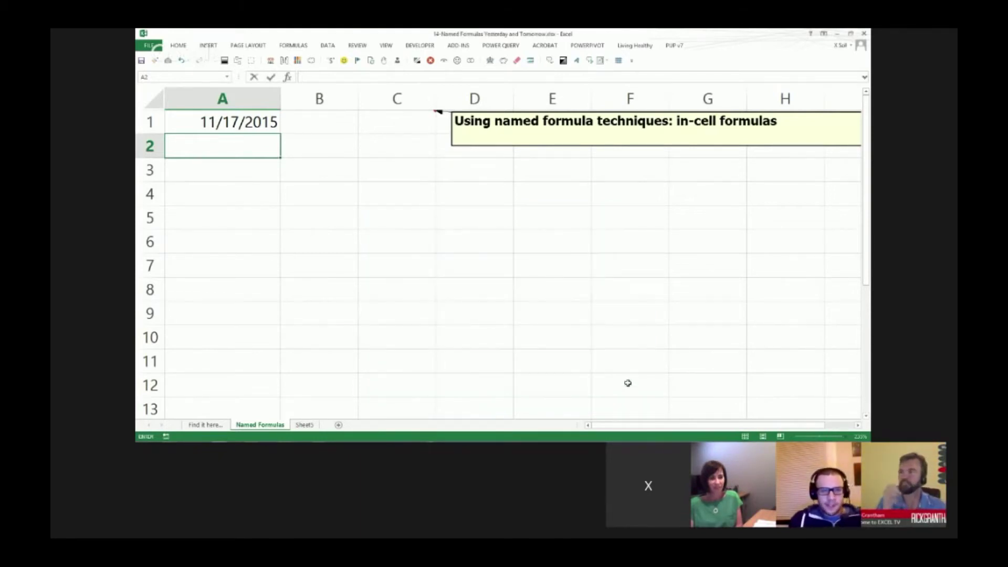
{"action": "type", "text": "t"}
{"action": "key", "text": "BackSpace"}
{"action": "type", "text": "yu"}
{"action": "key", "text": "BackSpace"}
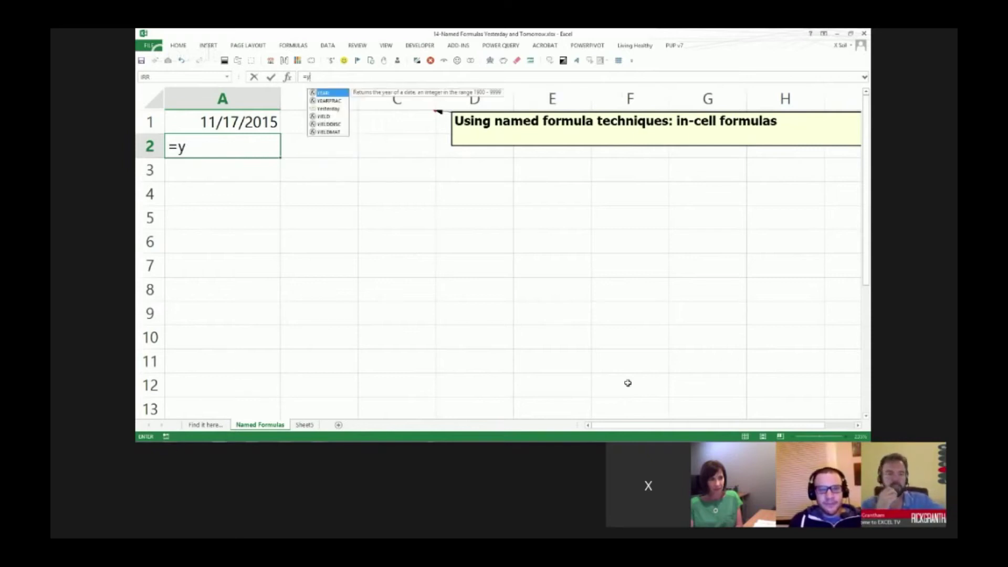
{"action": "type", "text": "est"}
{"action": "key", "text": "Tab"}
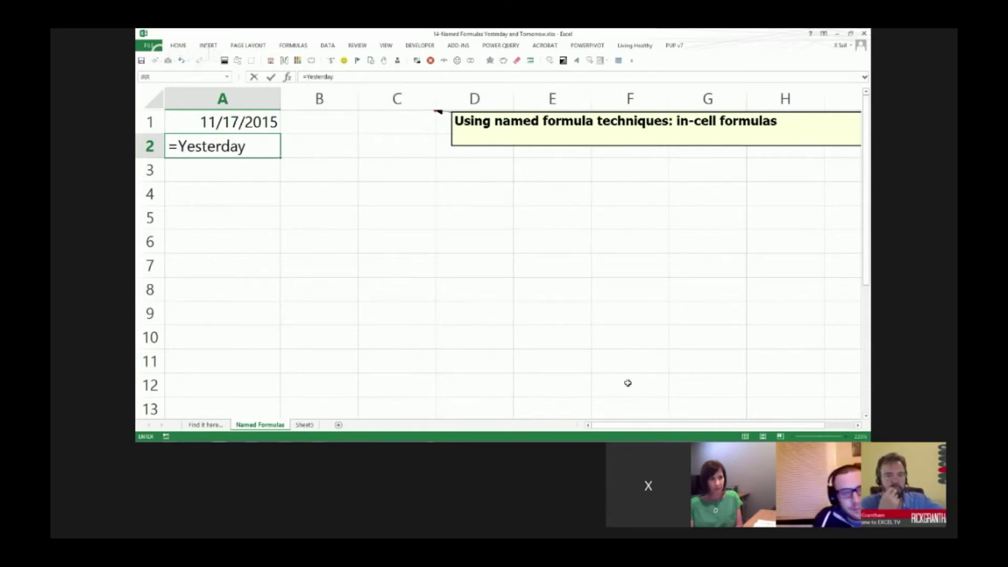
{"action": "key", "text": "Return"}
{"action": "key", "text": "Up"}
{"action": "key", "text": "Down"}
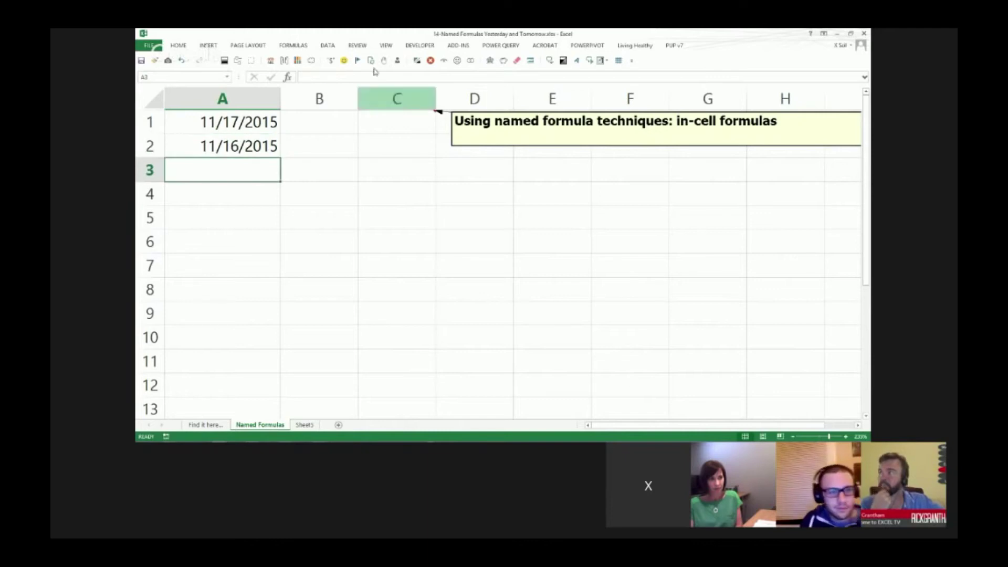
{"action": "left_click", "coordinate": [301, 46]}
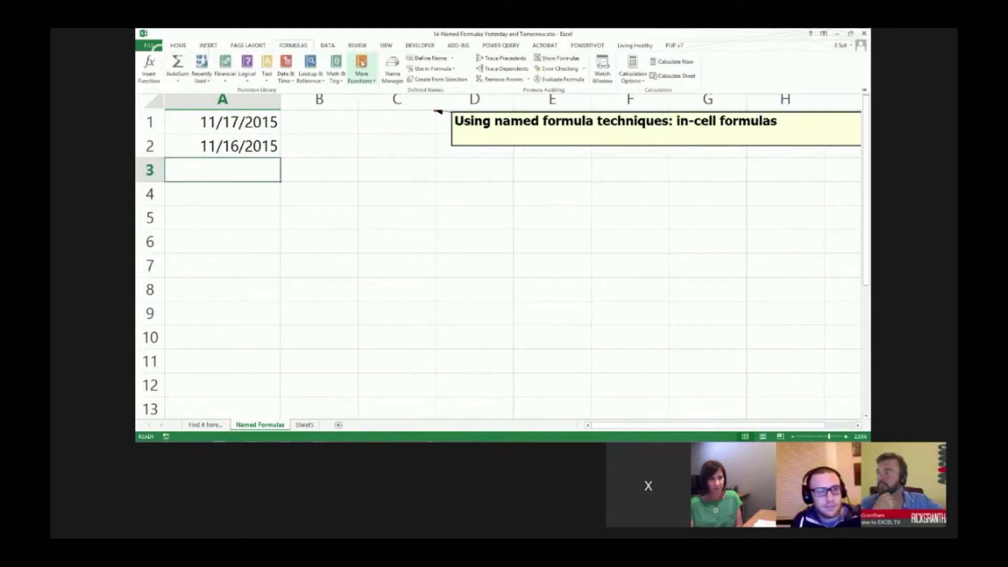
Define a new name Tomorrow referring to =TODAY()+1 in Name Manager
{"action": "left_click", "coordinate": [389, 68]}
{"action": "left_click", "coordinate": [399, 230]}
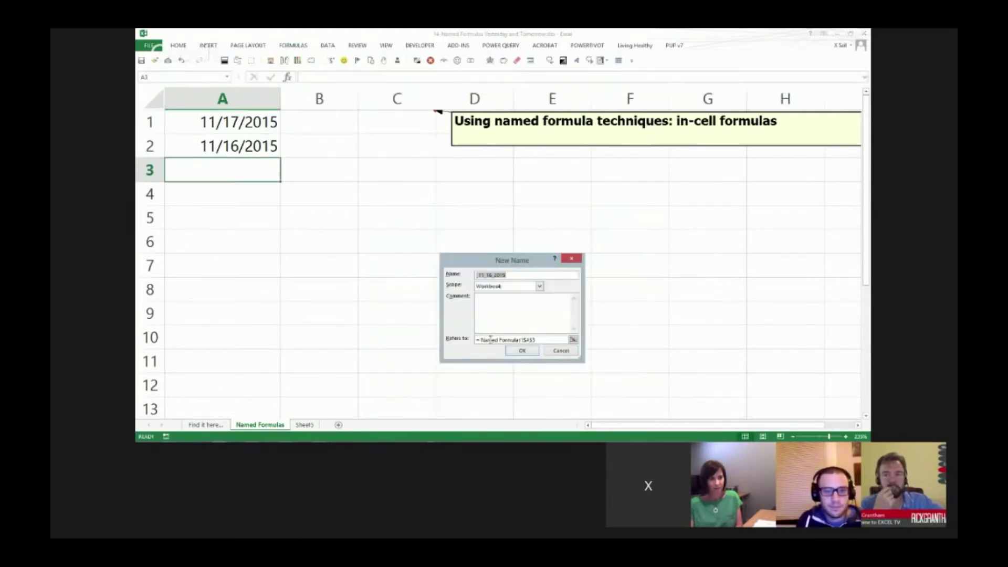
{"action": "key", "text": "Tab"}
{"action": "key", "text": "Tab"}
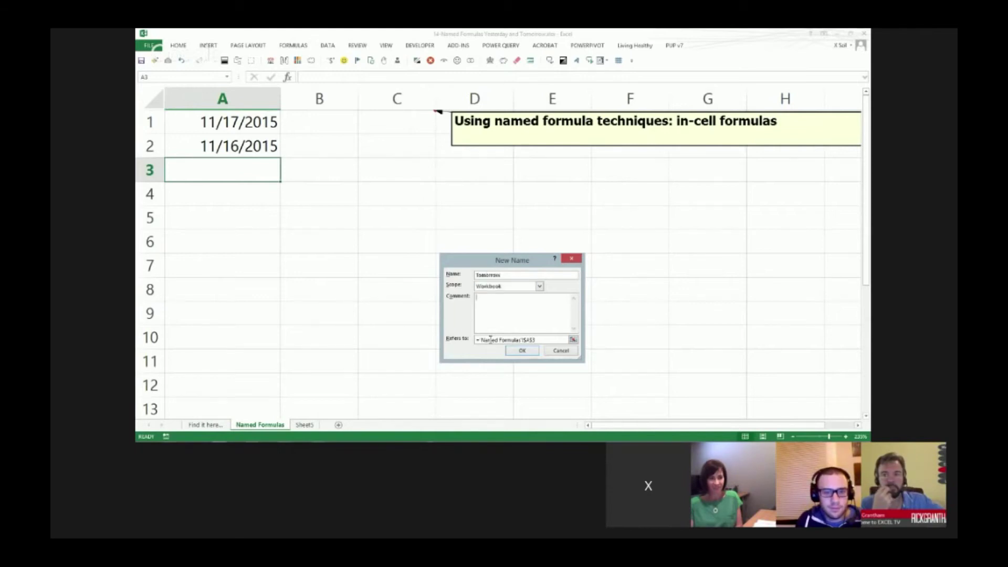
{"action": "key", "text": "Tab"}
{"action": "type", "text": "="}
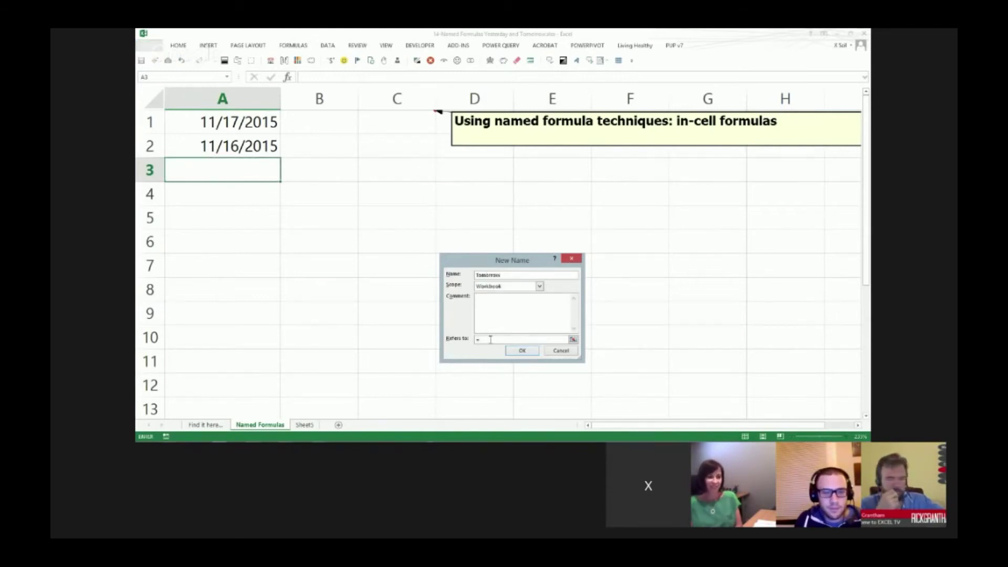
{"action": "type", "text": "Today"}
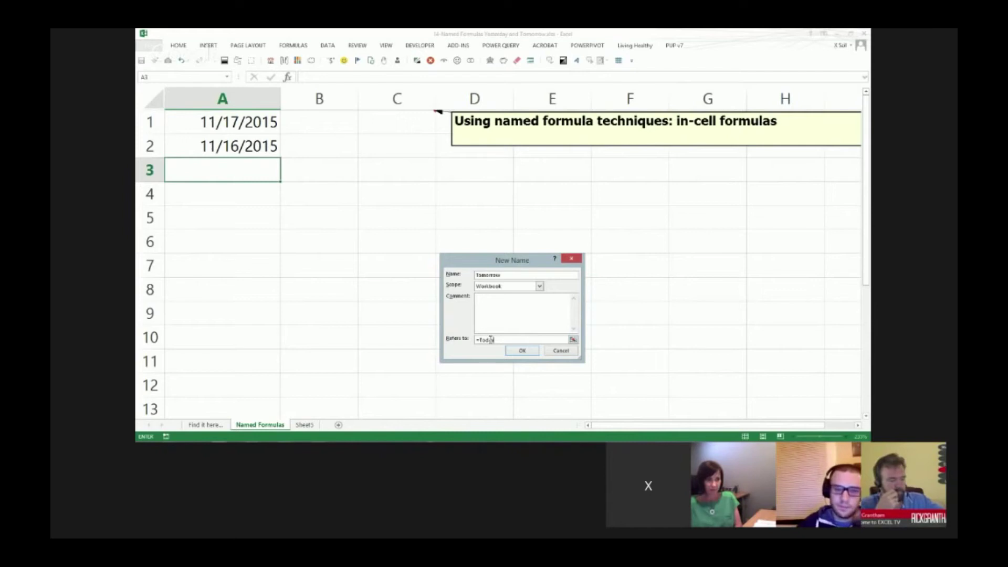
{"action": "type", "text": "()+1"}
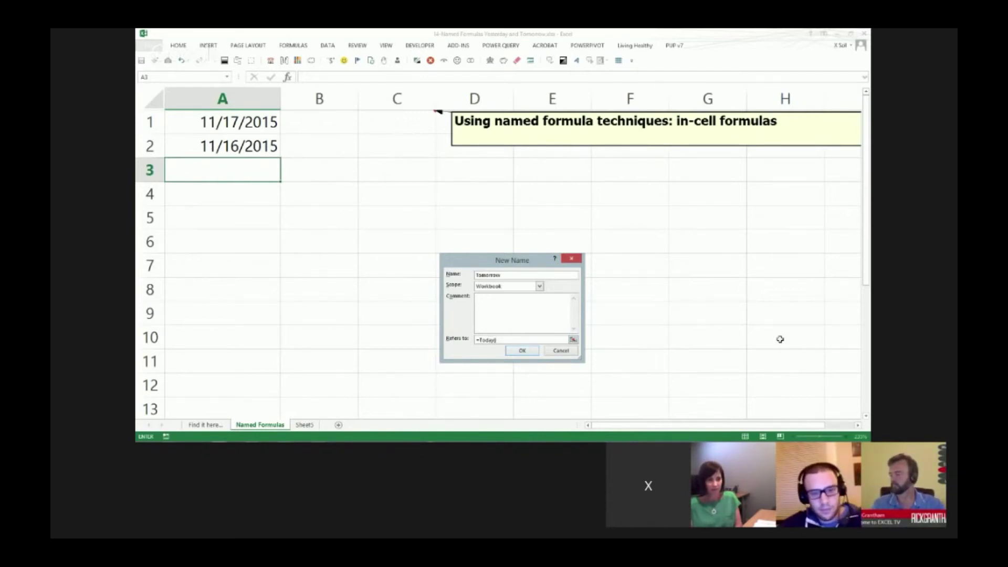
{"action": "left_click", "coordinate": [521, 350]}
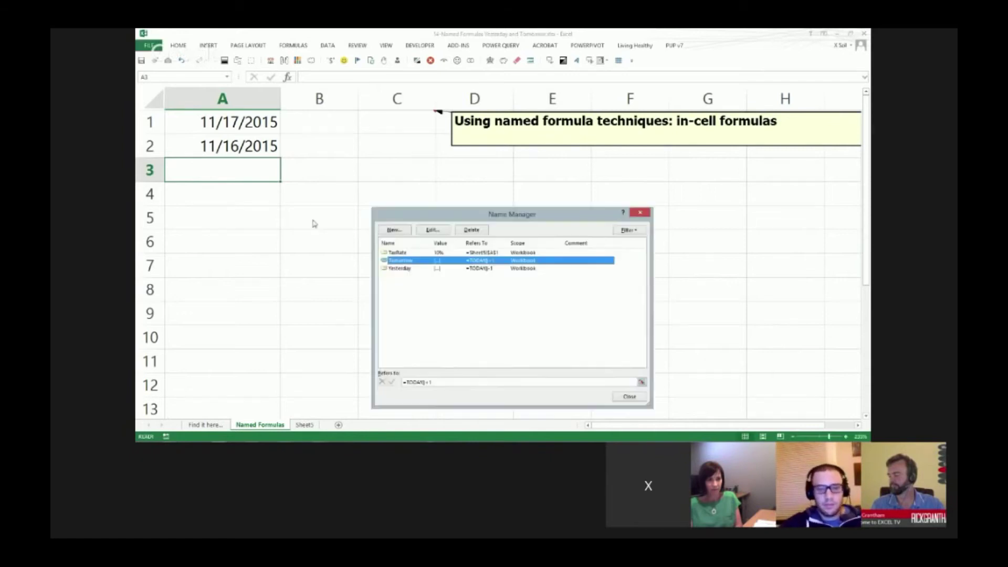
{"action": "left_click", "coordinate": [629, 397]}
Enter =Tomorrow in cell A3, showing 11/18/2015
{"action": "type", "text": "=Tom"}
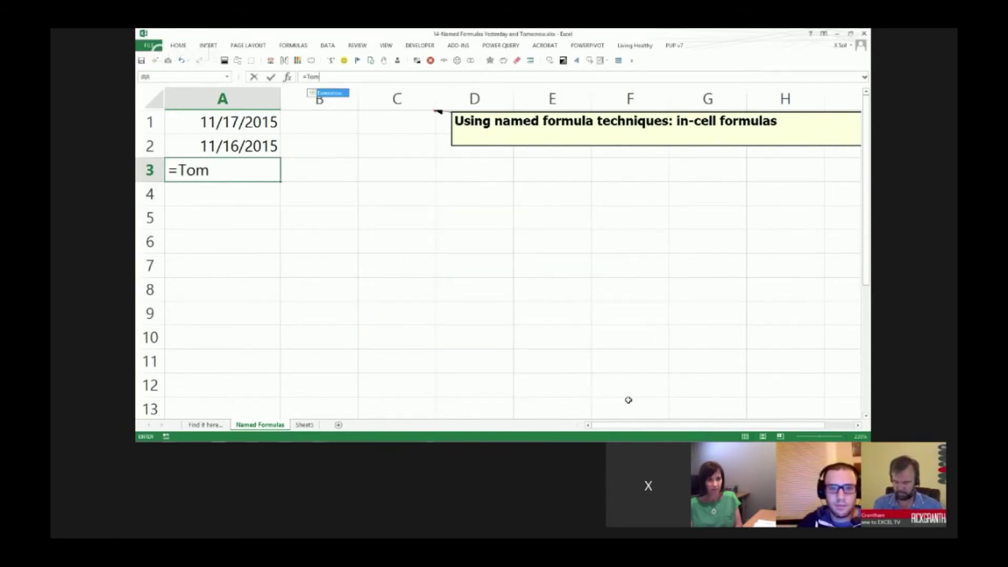
{"action": "type", "text": "orrow"}
{"action": "key", "text": "Return"}
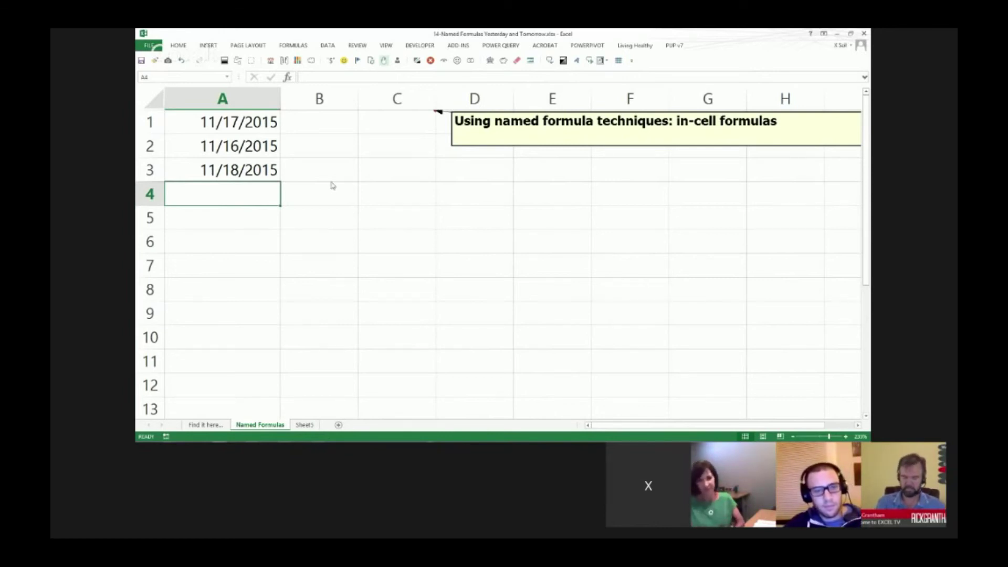
{"action": "left_click", "coordinate": [209, 425]}
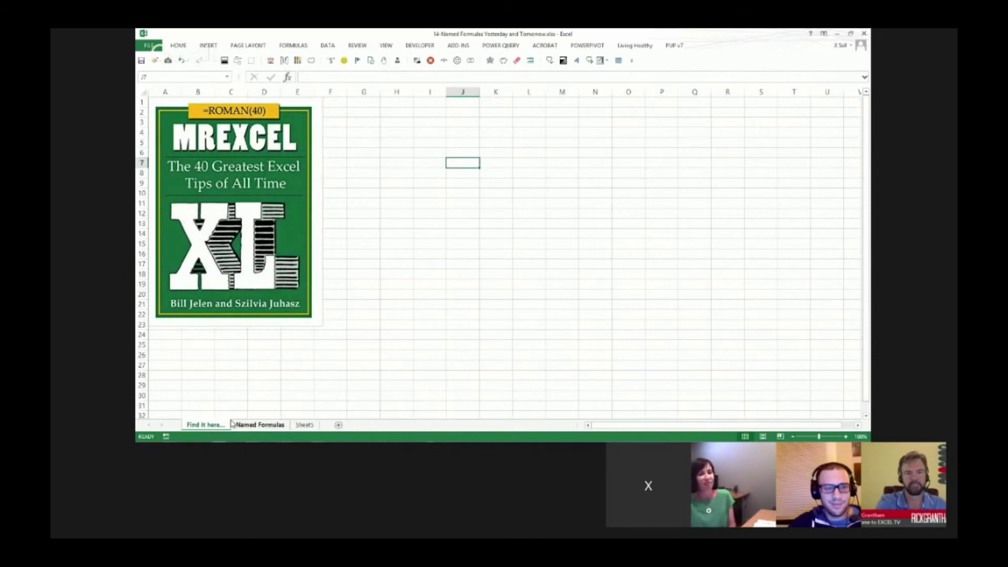
Open Name Manager to review the TaxRate, Tomorrow and Yesterday names
{"action": "left_click", "coordinate": [293, 45]}
{"action": "left_click", "coordinate": [393, 69]}
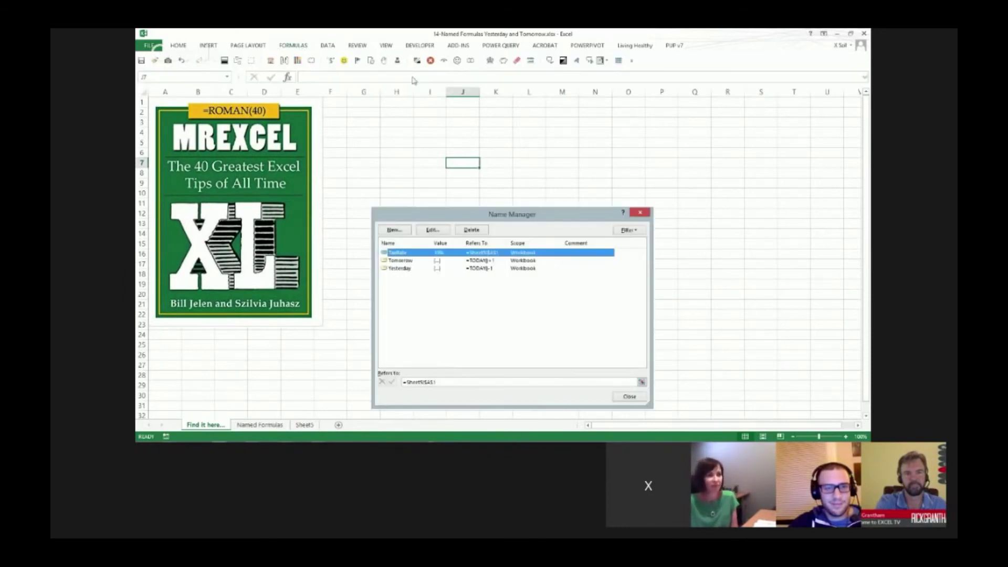